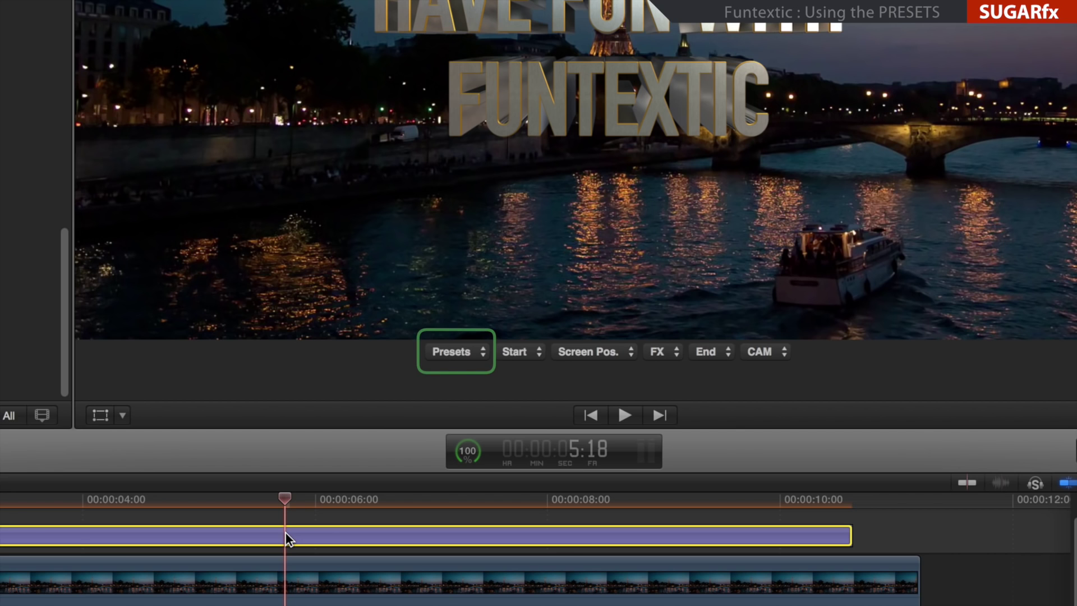
Apply and preview the Big 3D Move preset, then revert the title to Center (Default)
{"action": "left_click", "coordinate": [466, 352]}
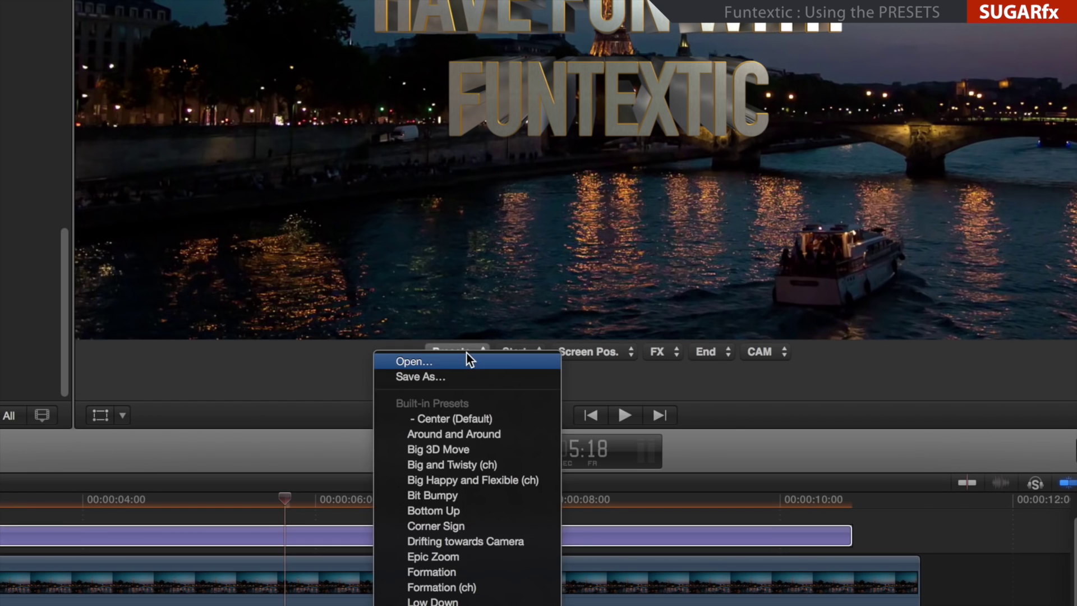
{"action": "left_click", "coordinate": [466, 452]}
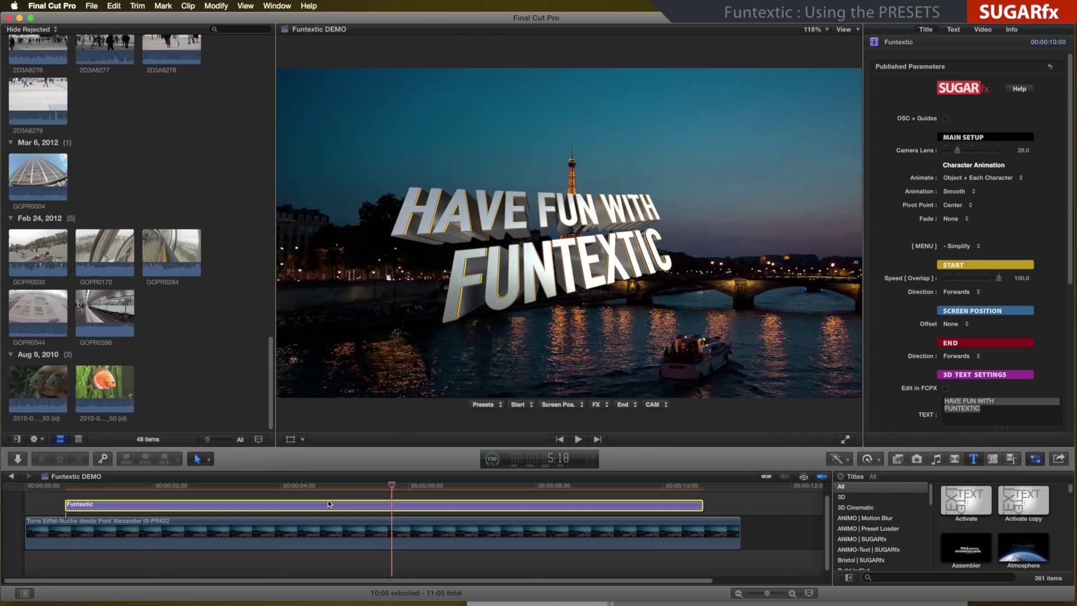
{"action": "key", "text": "Home"}
{"action": "key", "text": "space"}
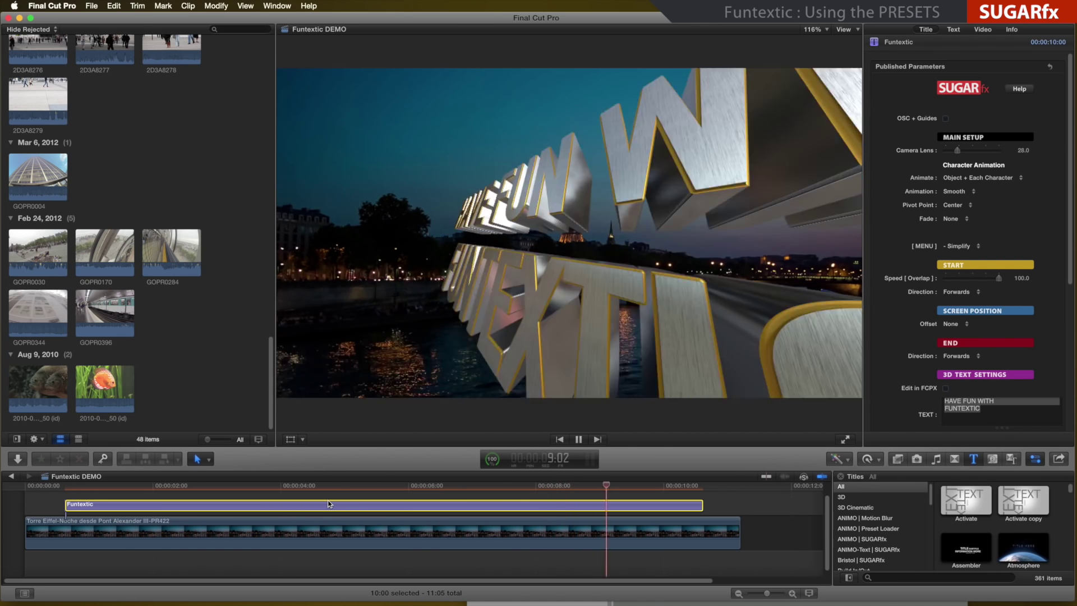
{"action": "key", "text": "space"}
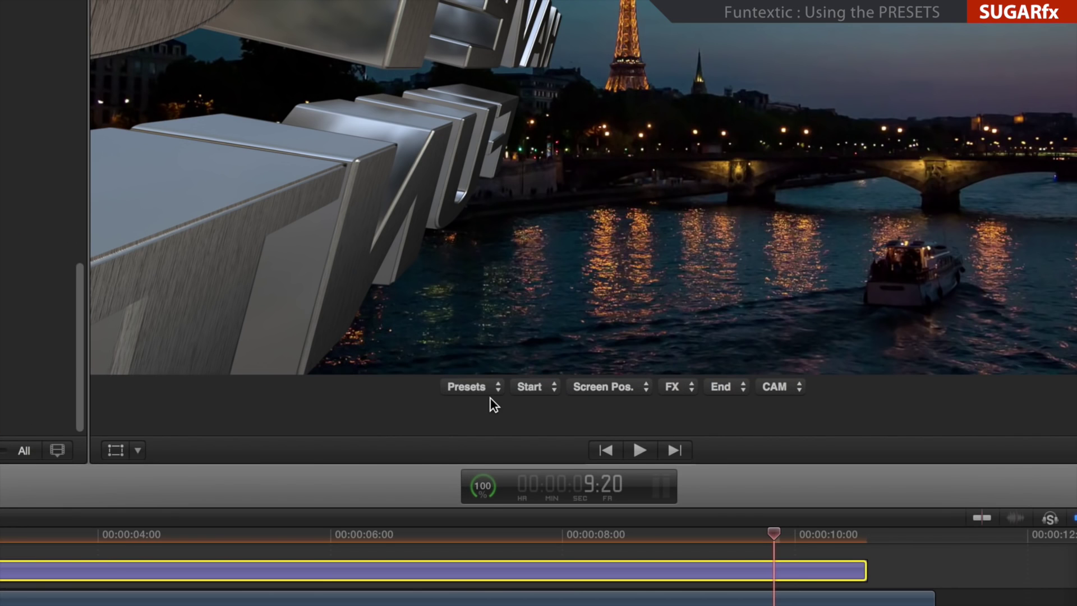
{"action": "left_click", "coordinate": [491, 405]}
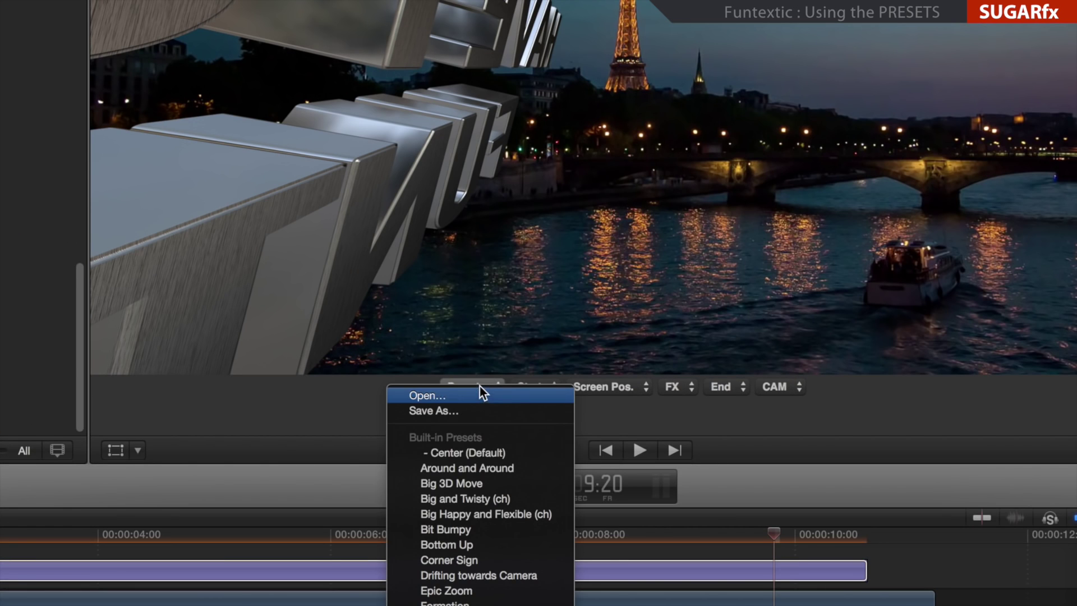
{"action": "left_click", "coordinate": [483, 454]}
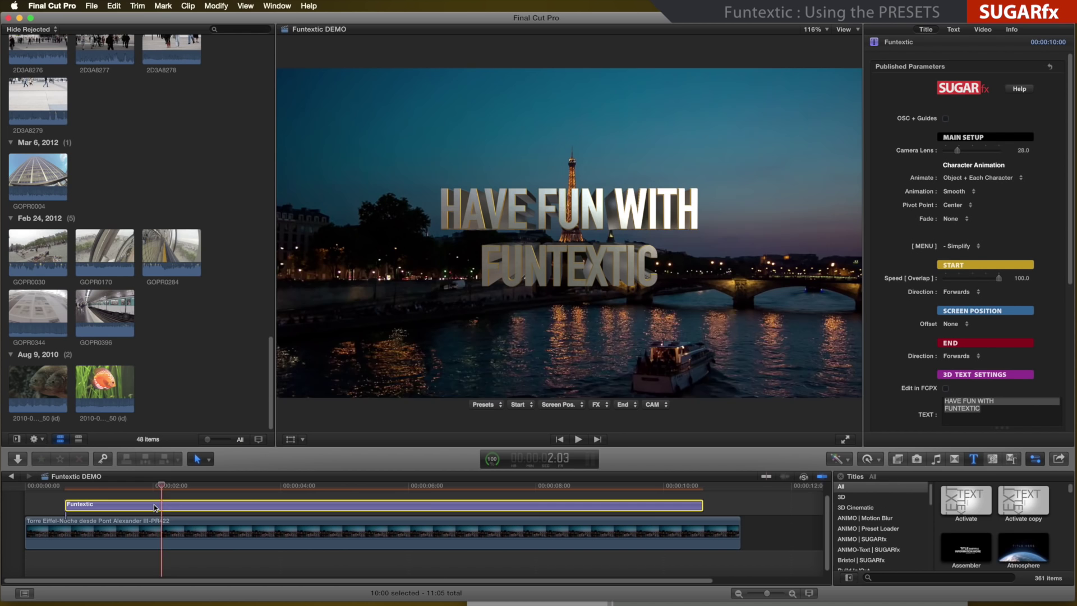
Move the playhead to 00:00:06:00, where the full title is visible
{"action": "left_click", "coordinate": [278, 497]}
{"action": "left_click_drag", "start_coordinate": [302, 487], "coordinate": [412, 490]}
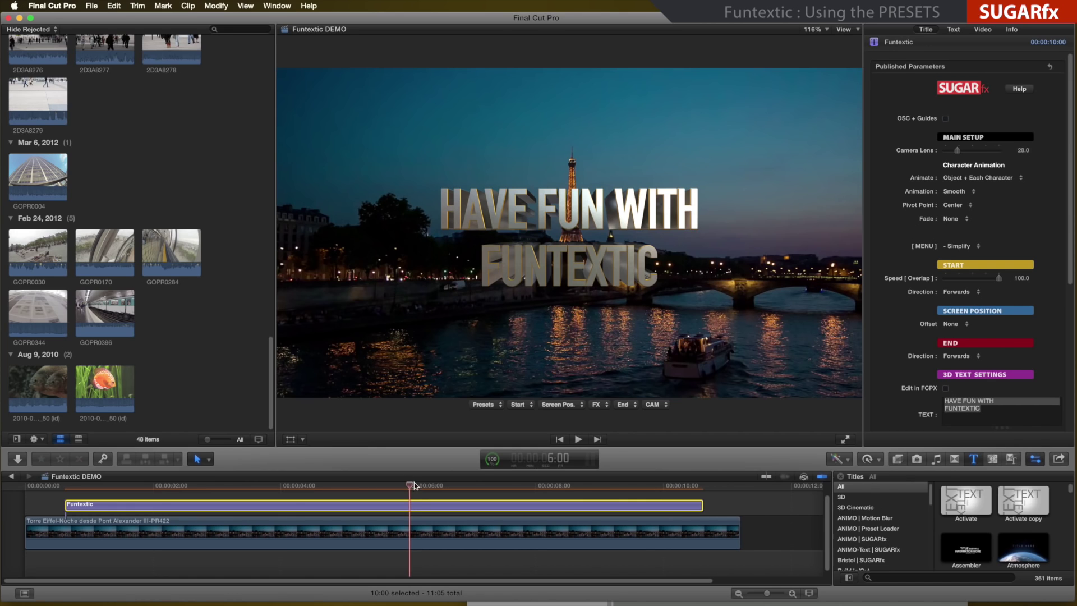
Enable the OSC + Guides checkbox in the Title inspector
{"action": "left_click", "coordinate": [946, 119]}
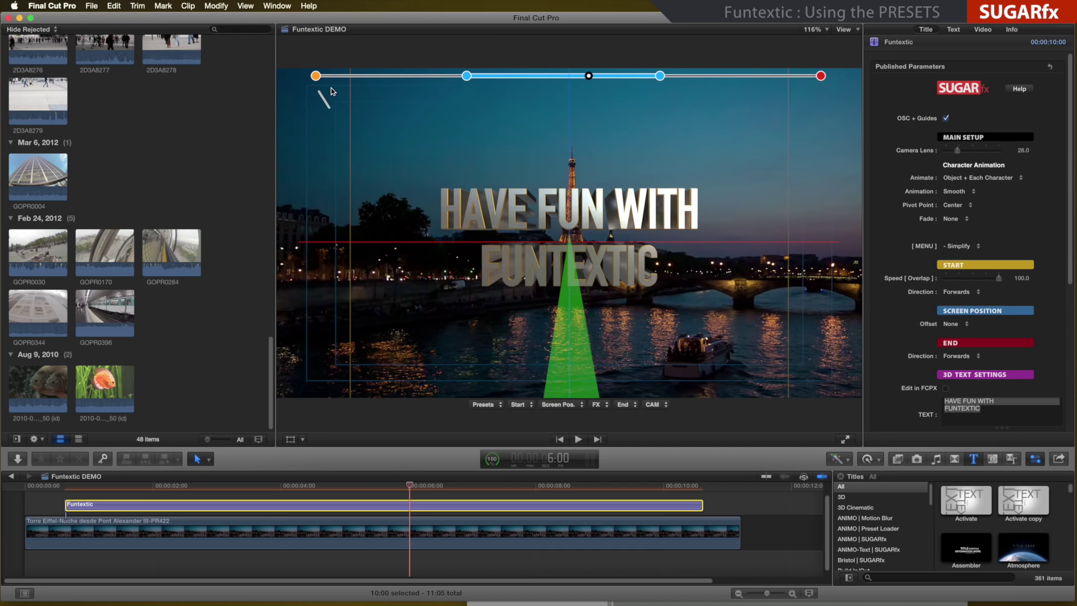
Set the Start animation to Right Perspective and scrub through the entrance from the beginning
{"action": "left_click", "coordinate": [521, 405]}
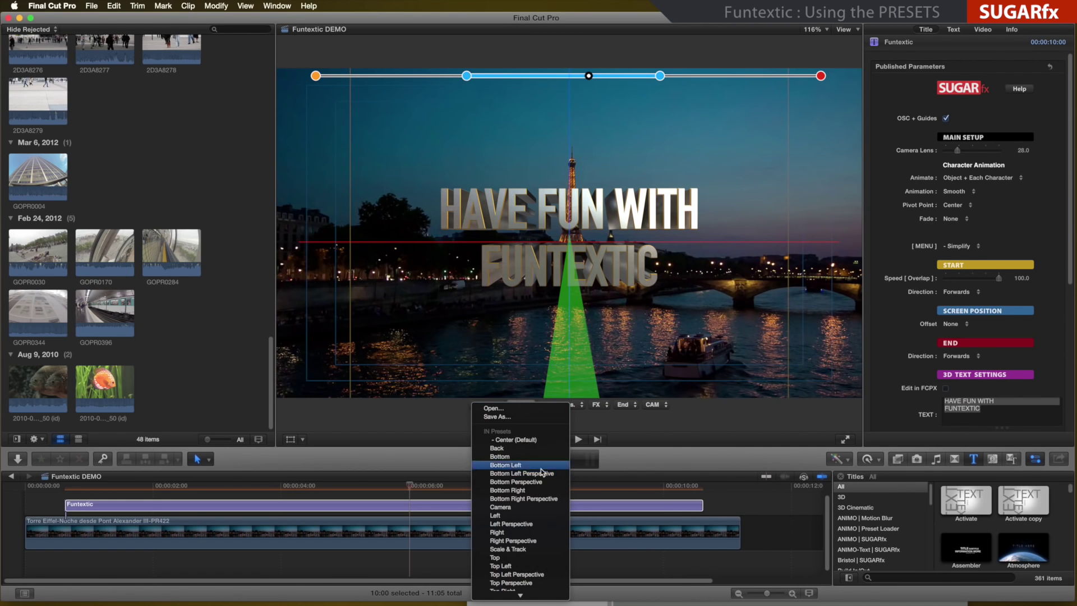
{"action": "left_click", "coordinate": [532, 543]}
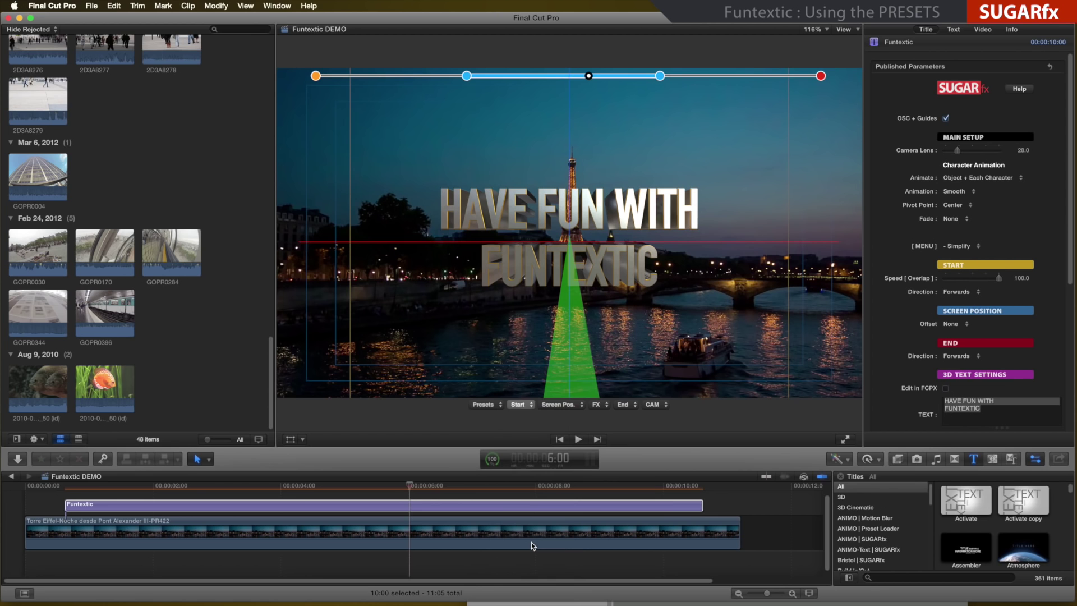
{"action": "left_click", "coordinate": [69, 489]}
{"action": "mouse_move", "coordinate": [69, 489]}
{"action": "left_mouse_down"}
{"action": "mouse_move", "coordinate": [378, 490]}
{"action": "mouse_move", "coordinate": [679, 514]}
{"action": "left_mouse_up"}
{"action": "key", "text": "Right"}
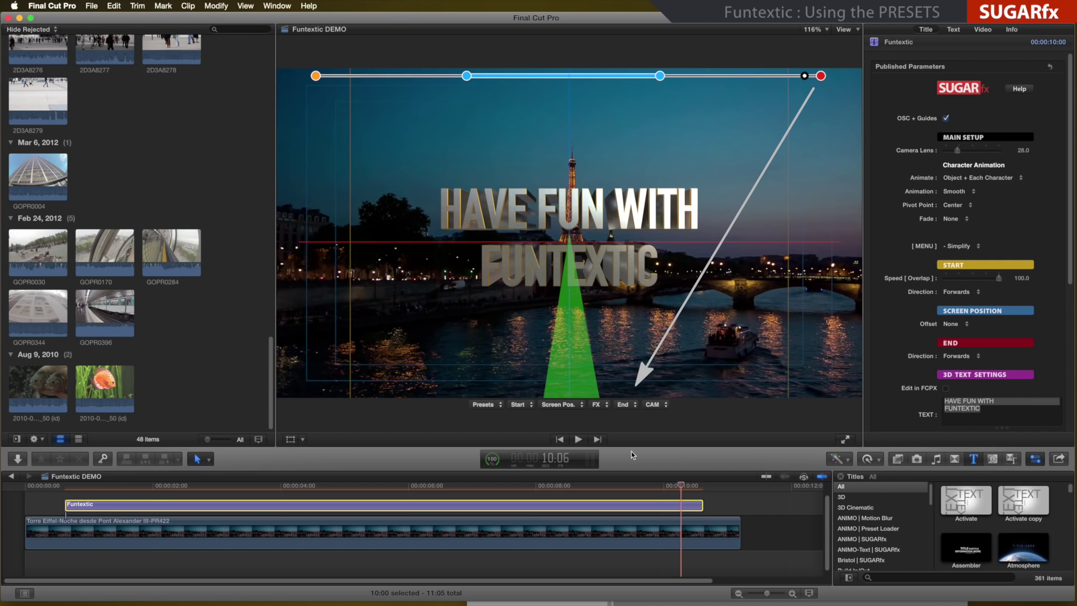
Choose Camera from the OUT presets of the End pop-up
{"action": "left_click", "coordinate": [623, 404]}
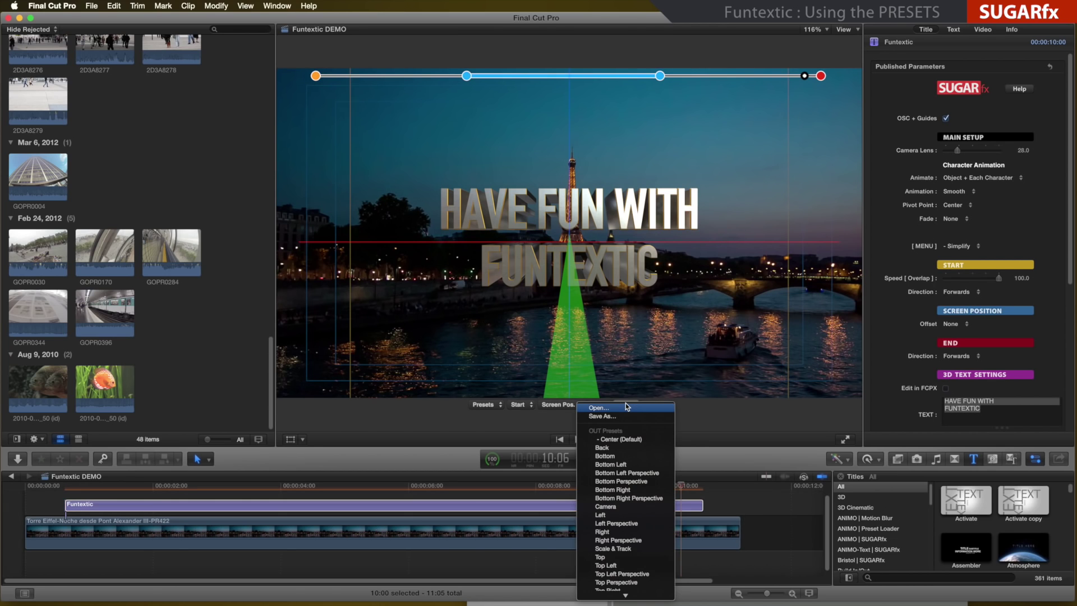
{"action": "left_click", "coordinate": [613, 511]}
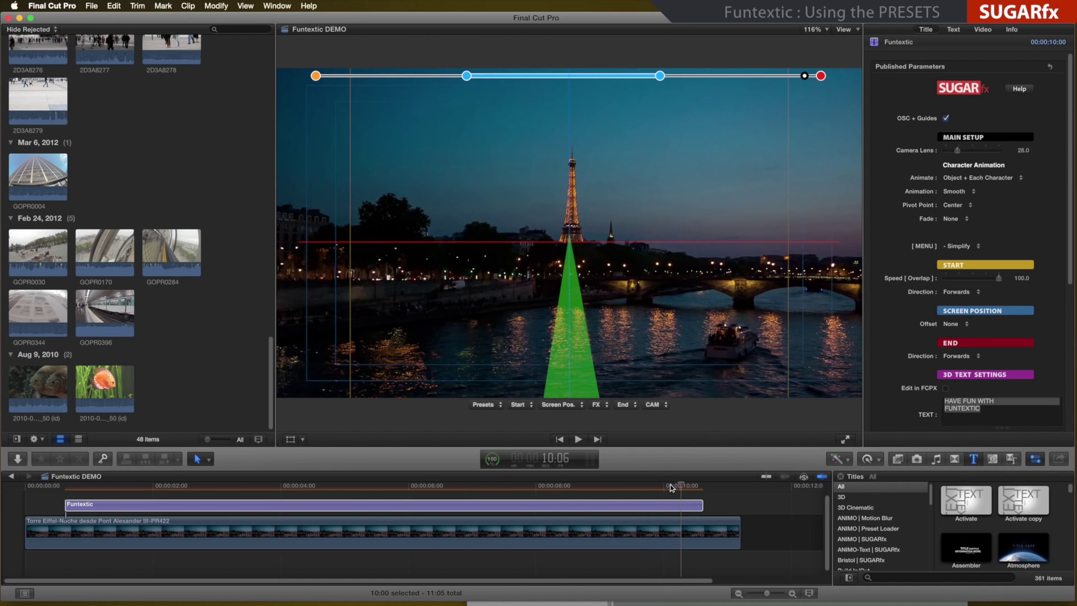
Scrub from the start through the exit animation, then back to about 5:09
{"action": "left_click", "coordinate": [71, 486]}
{"action": "left_click_drag", "start_coordinate": [74, 488], "coordinate": [395, 499]}
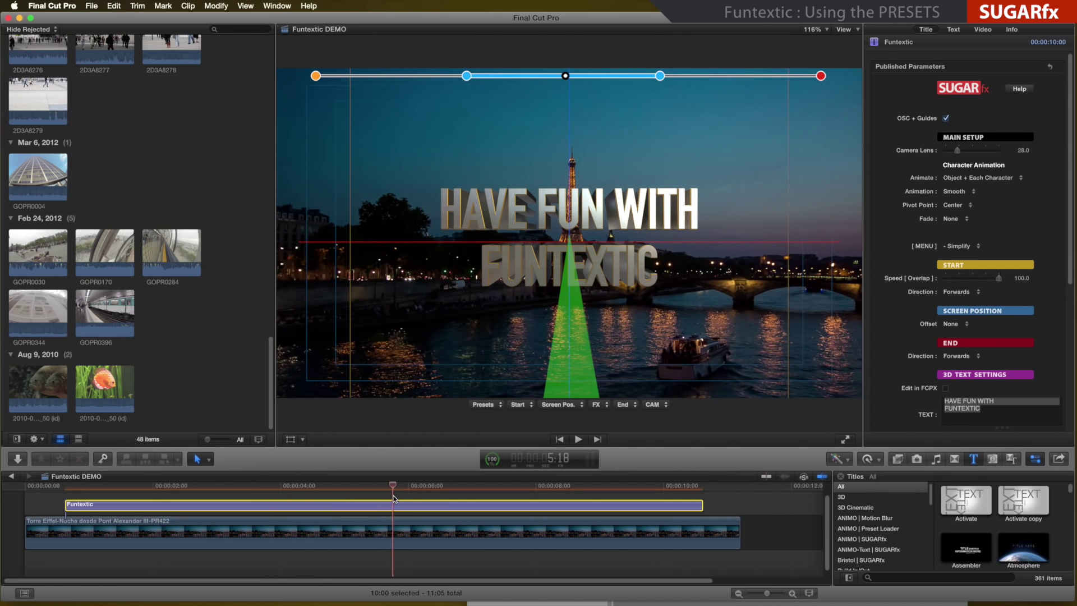
{"action": "left_click_drag", "start_coordinate": [394, 499], "coordinate": [692, 516]}
{"action": "left_click_drag", "start_coordinate": [589, 516], "coordinate": [371, 497]}
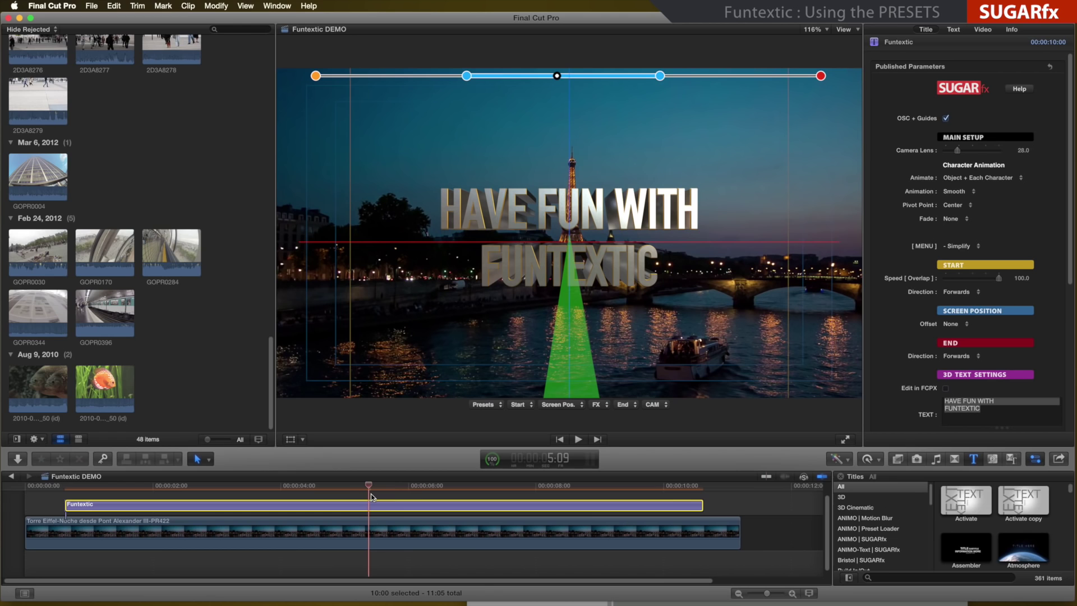
Set Screen Pos. to Bottom Right and scrub to preview the title's new placement
{"action": "left_click", "coordinate": [563, 404]}
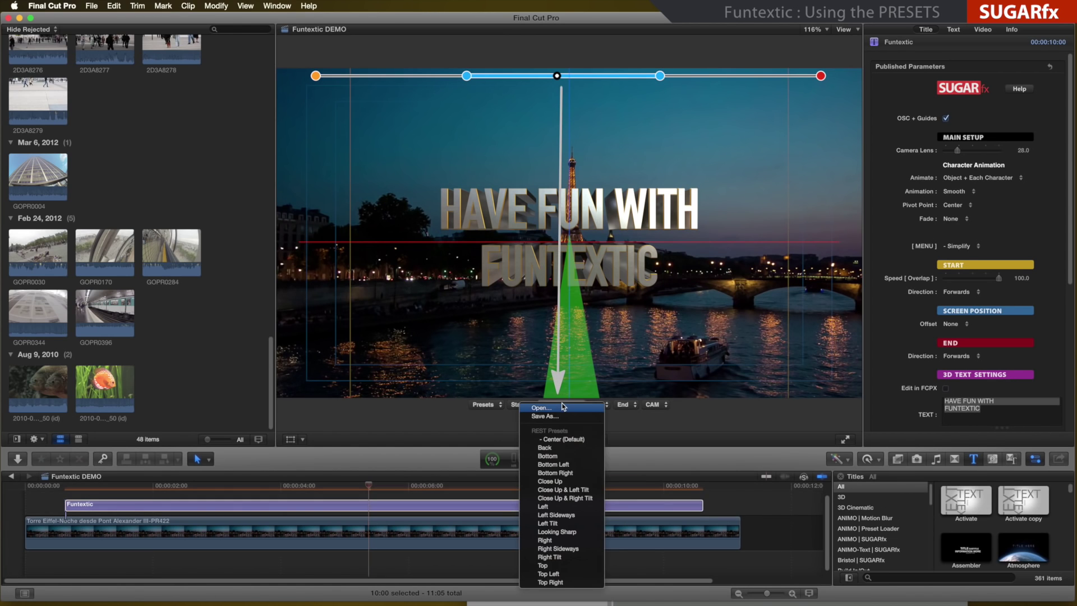
{"action": "left_click", "coordinate": [555, 472]}
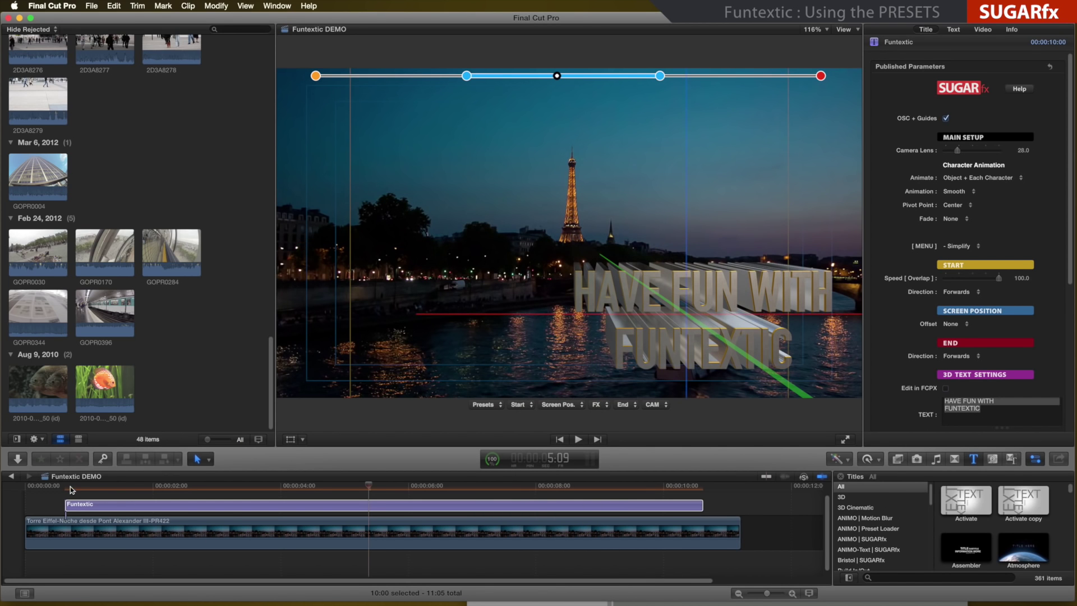
{"action": "left_click_drag", "start_coordinate": [71, 490], "coordinate": [370, 507]}
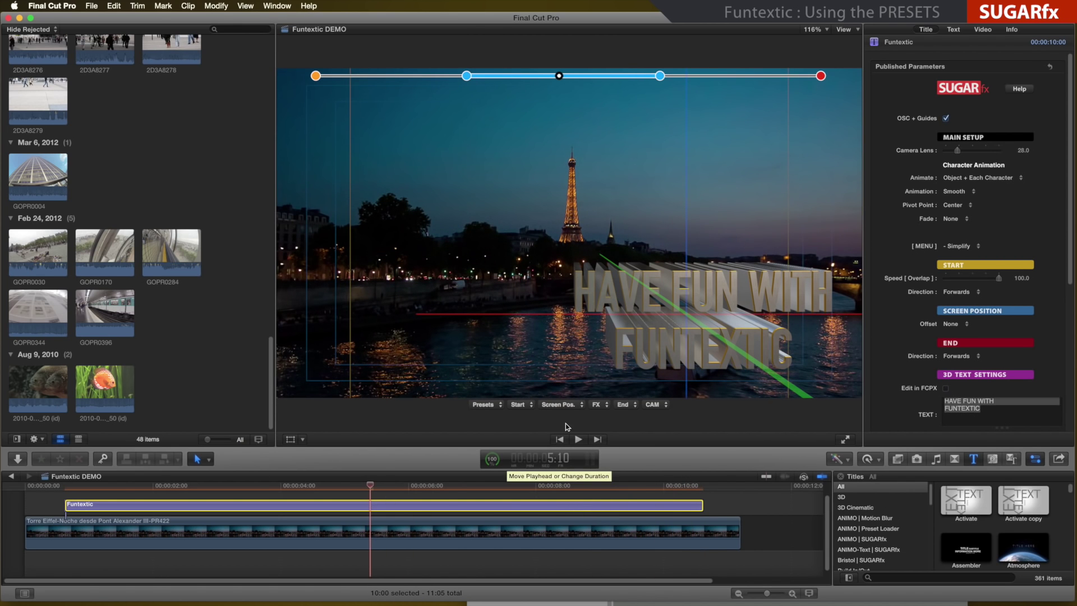
Return Screen Pos. to Center and select the Funtextic title clip
{"action": "left_click", "coordinate": [559, 406]}
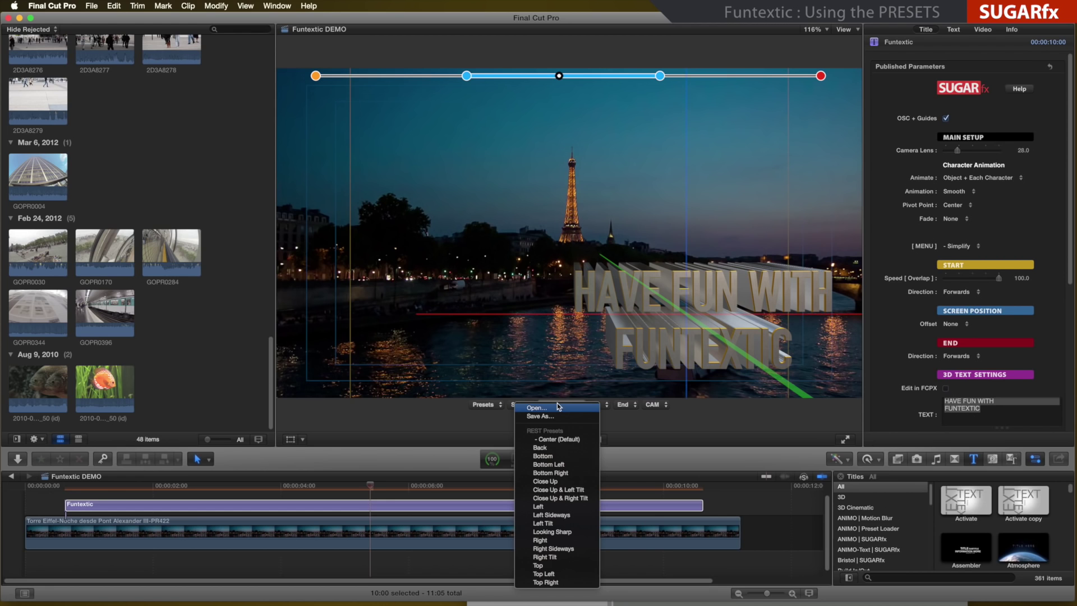
{"action": "left_click", "coordinate": [553, 440]}
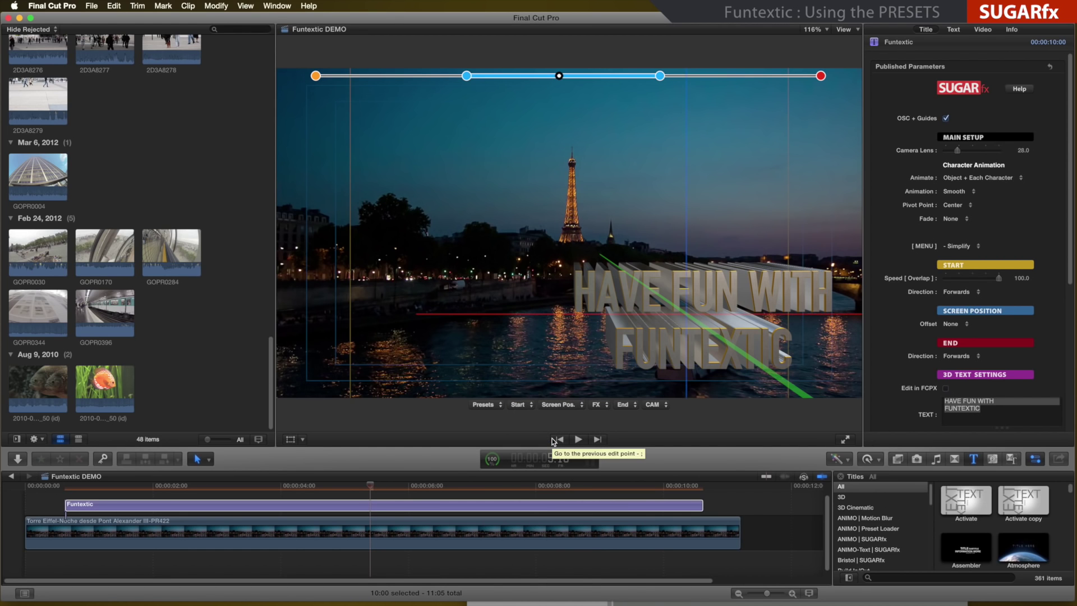
{"action": "left_click", "coordinate": [648, 352]}
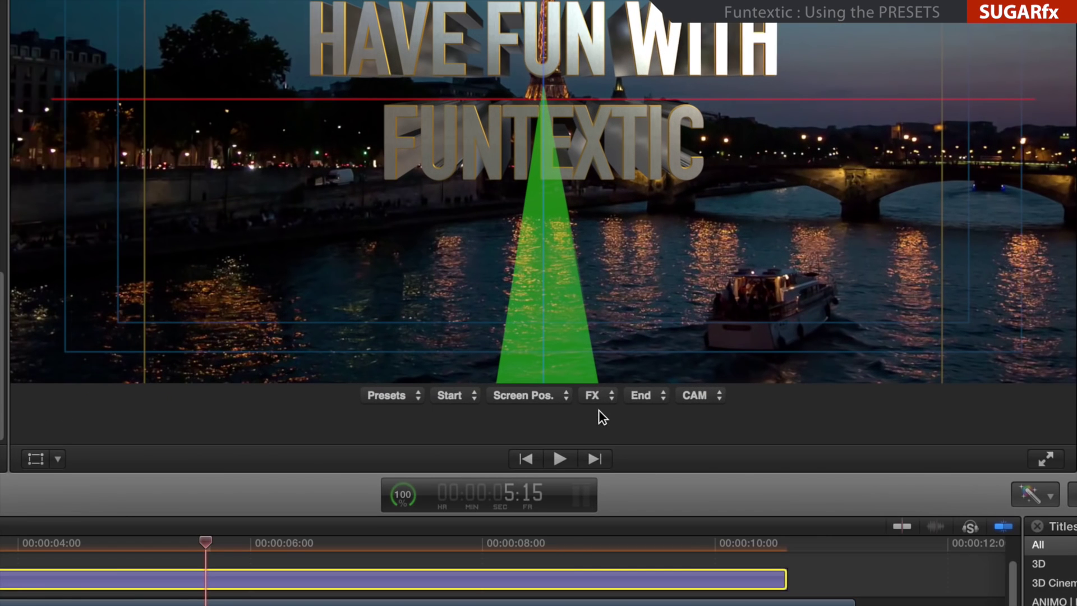
Apply the Glitchy Wave FX to the title and play it from its start
{"action": "left_click", "coordinate": [599, 405]}
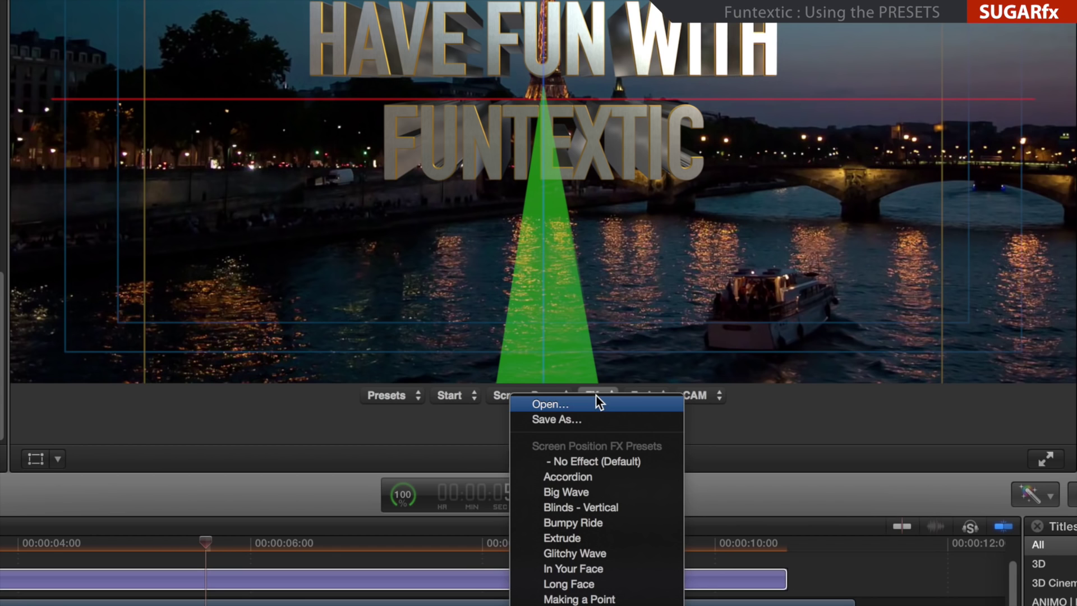
{"action": "left_click", "coordinate": [570, 553]}
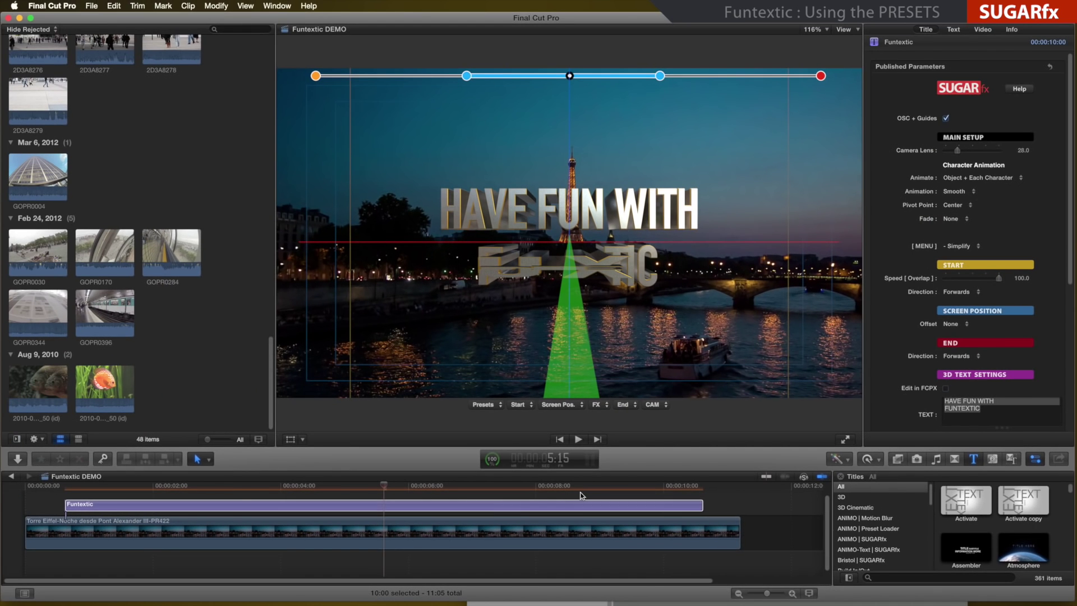
{"action": "left_click", "coordinate": [406, 507]}
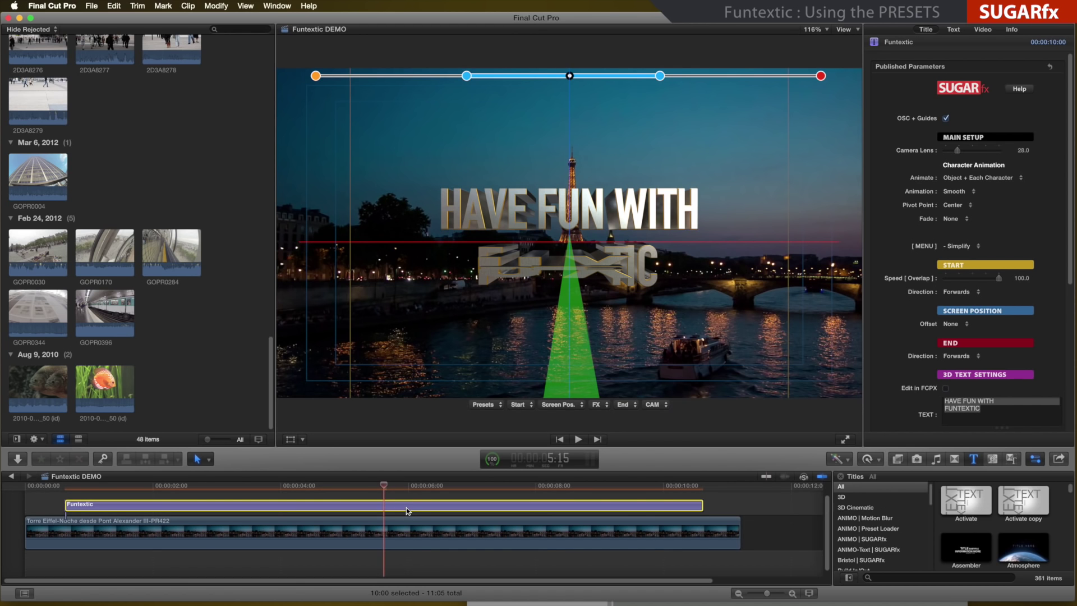
{"action": "key", "text": "slash"}
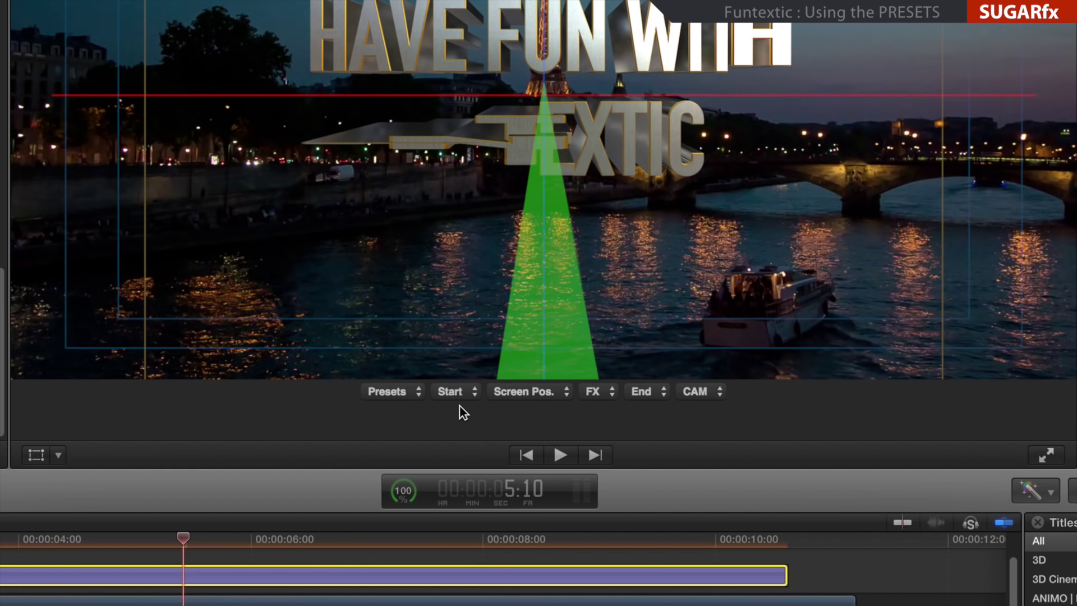
Set the End animation to Back and play the title to preview it
{"action": "left_click", "coordinate": [649, 392]}
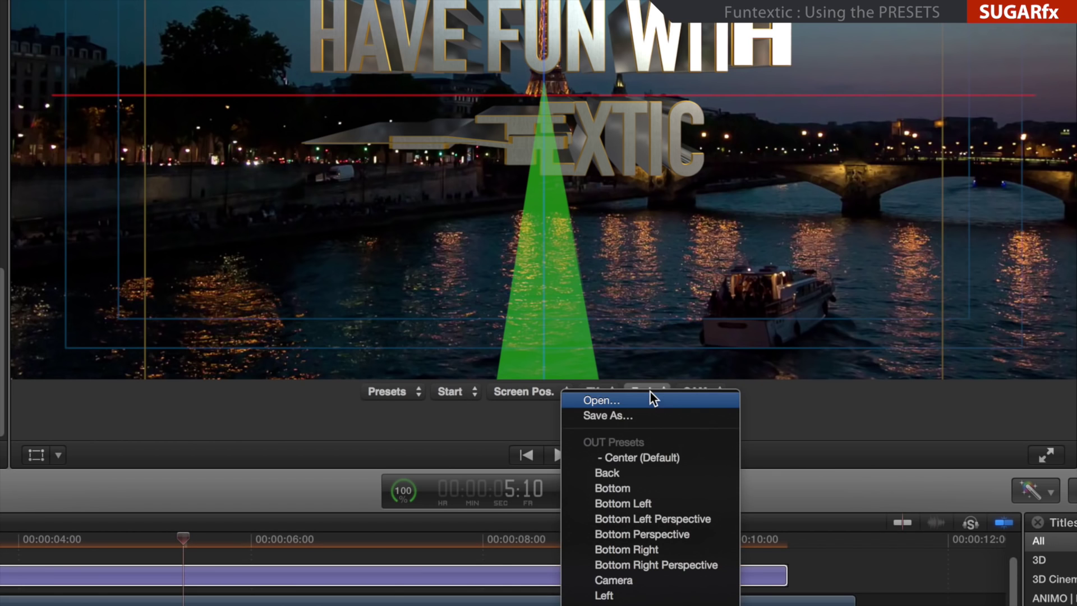
{"action": "left_click", "coordinate": [613, 472]}
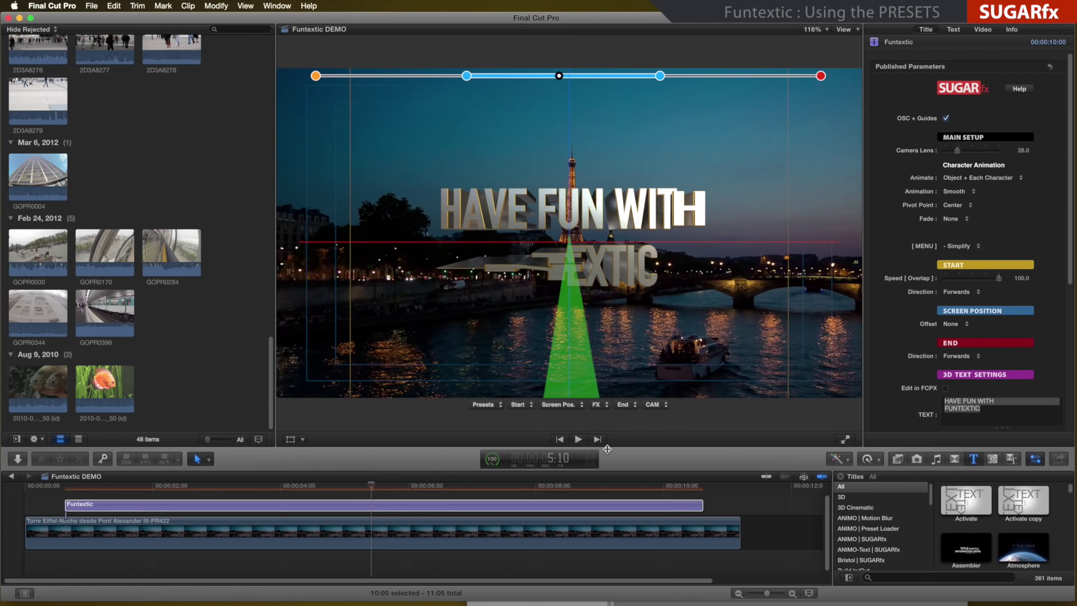
{"action": "key", "text": "space"}
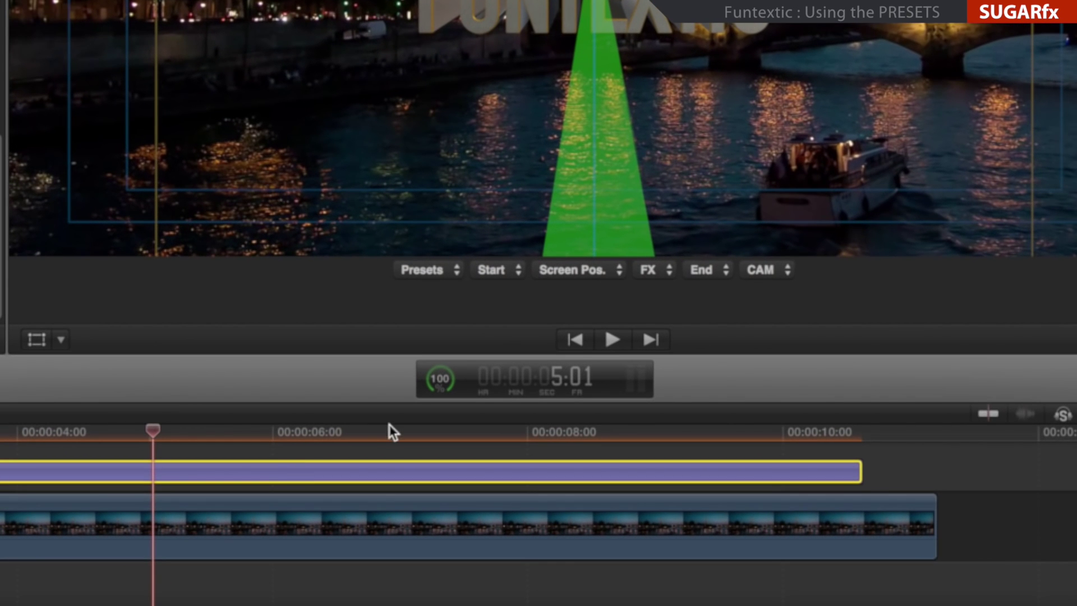
Reset the title to the Center (Default) preset
{"action": "left_click", "coordinate": [439, 268]}
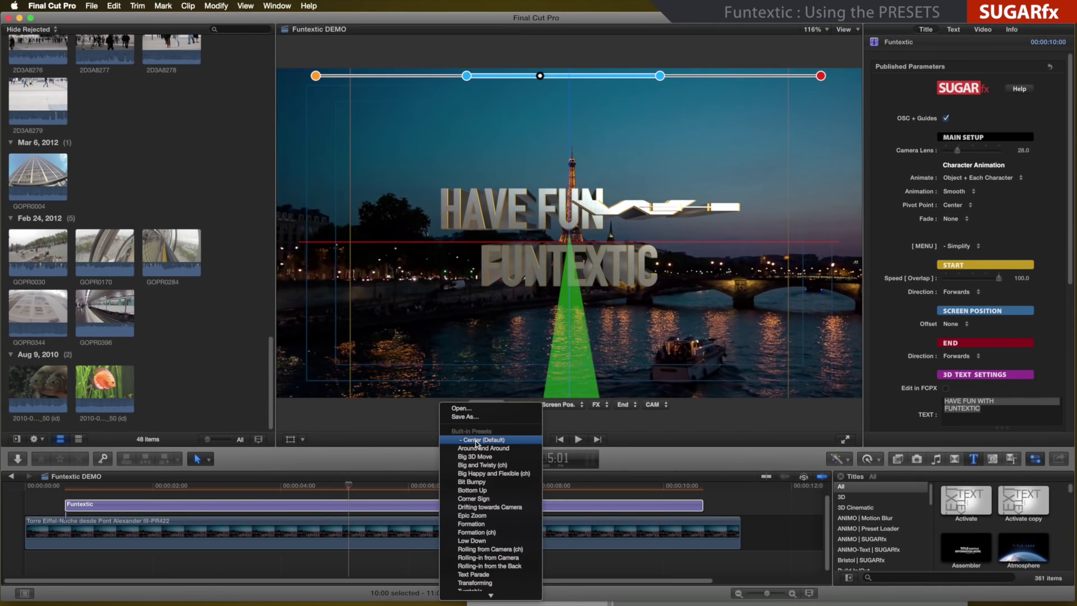
{"action": "left_click", "coordinate": [476, 441]}
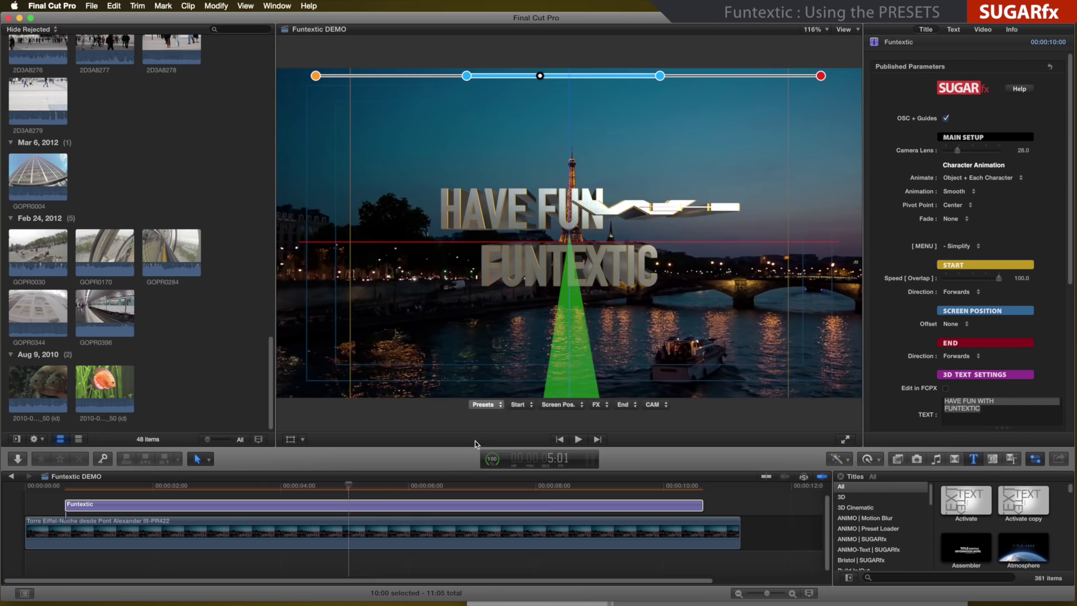
{"action": "left_click", "coordinate": [381, 500]}
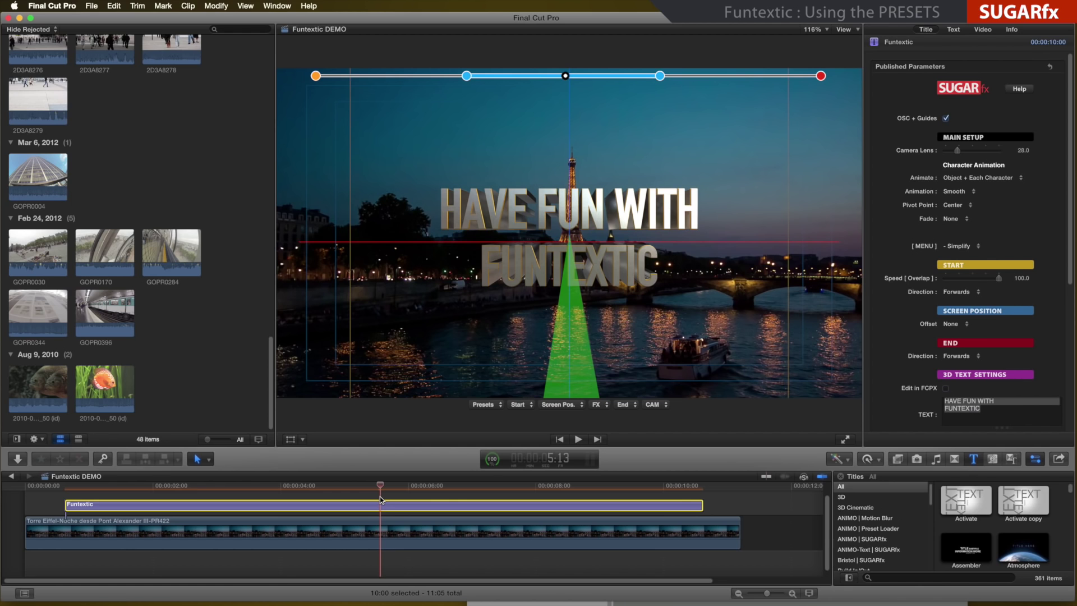
{"action": "left_click", "coordinate": [380, 486]}
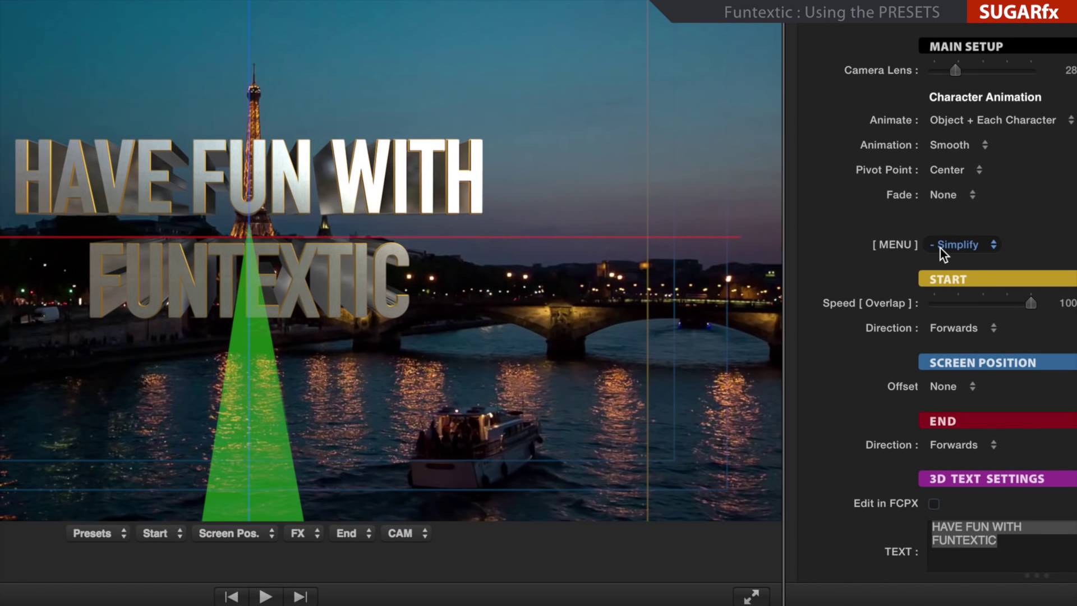
Show Screen Position & Effects parameters and set Position Horizontal 402, Vertical 317
{"action": "left_click", "coordinate": [960, 245]}
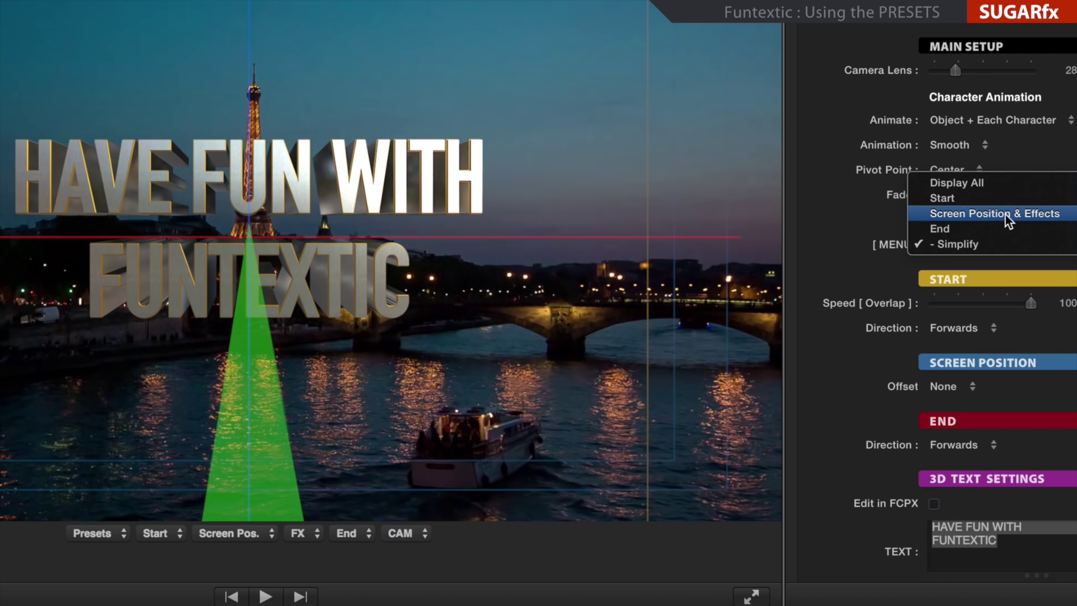
{"action": "left_click", "coordinate": [975, 214]}
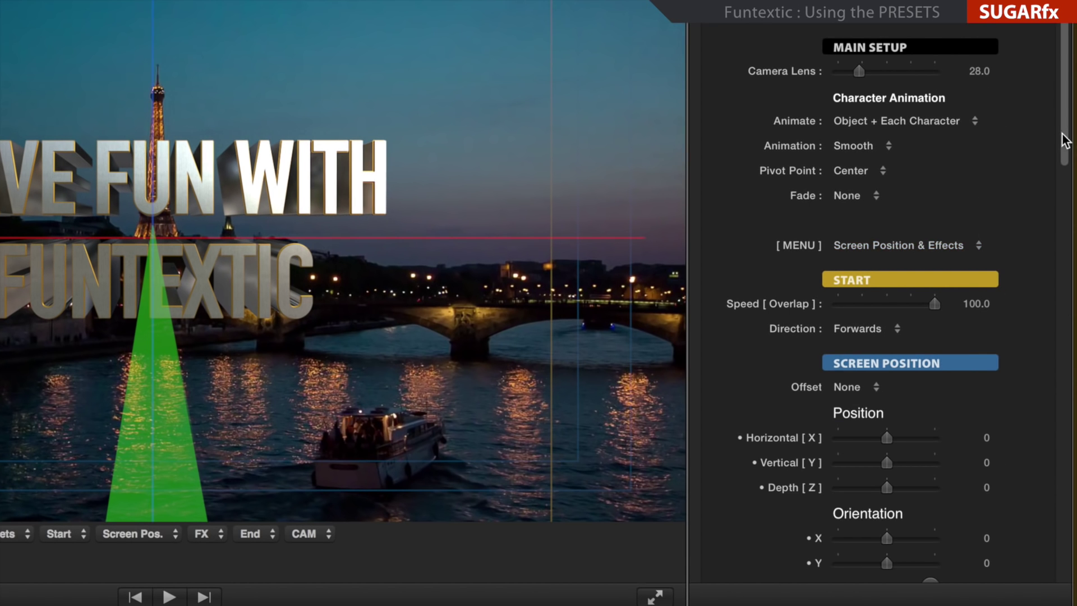
{"action": "left_click_drag", "start_coordinate": [1065, 140], "coordinate": [1065, 197]}
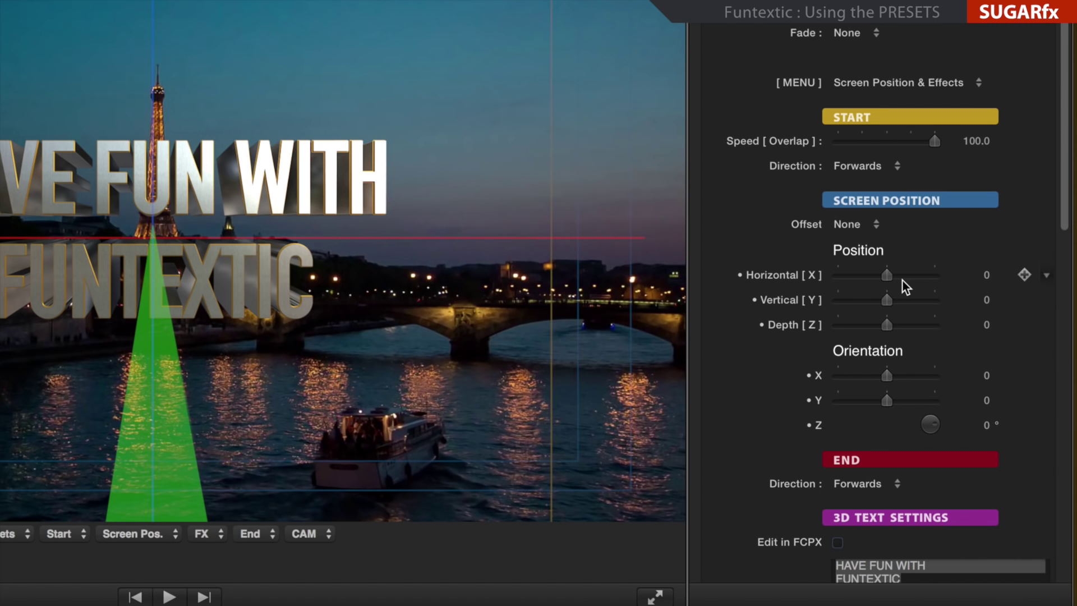
{"action": "left_click_drag", "start_coordinate": [890, 277], "coordinate": [885, 325]}
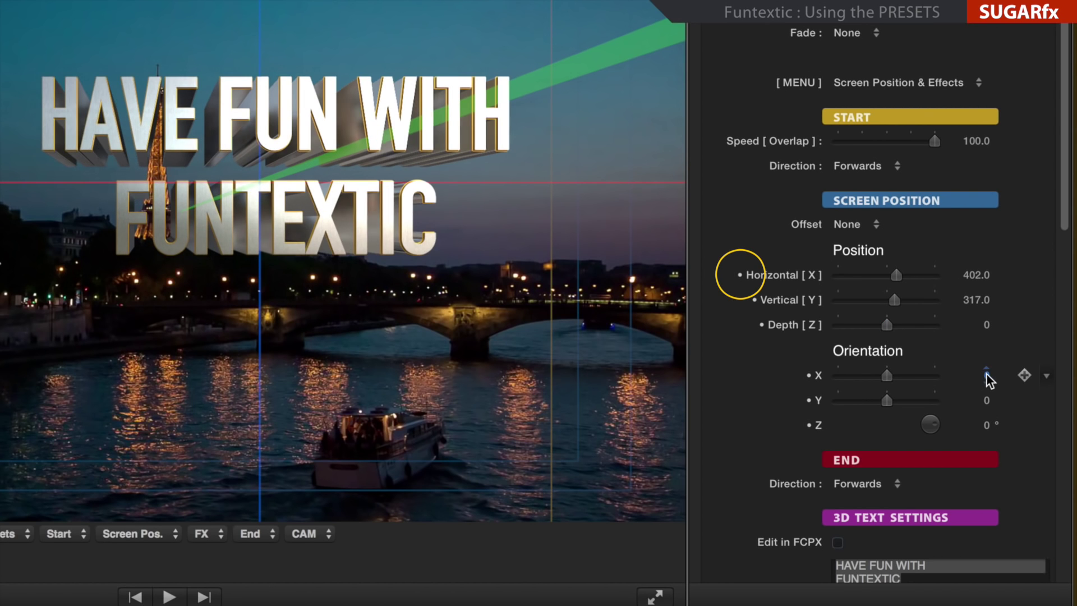
Tilt the title to orientation X -0.03, Y 0.04, Z 42.2°, then bring up the Screen Pos. save option
{"action": "left_click_drag", "start_coordinate": [987, 372], "coordinate": [1002, 424]}
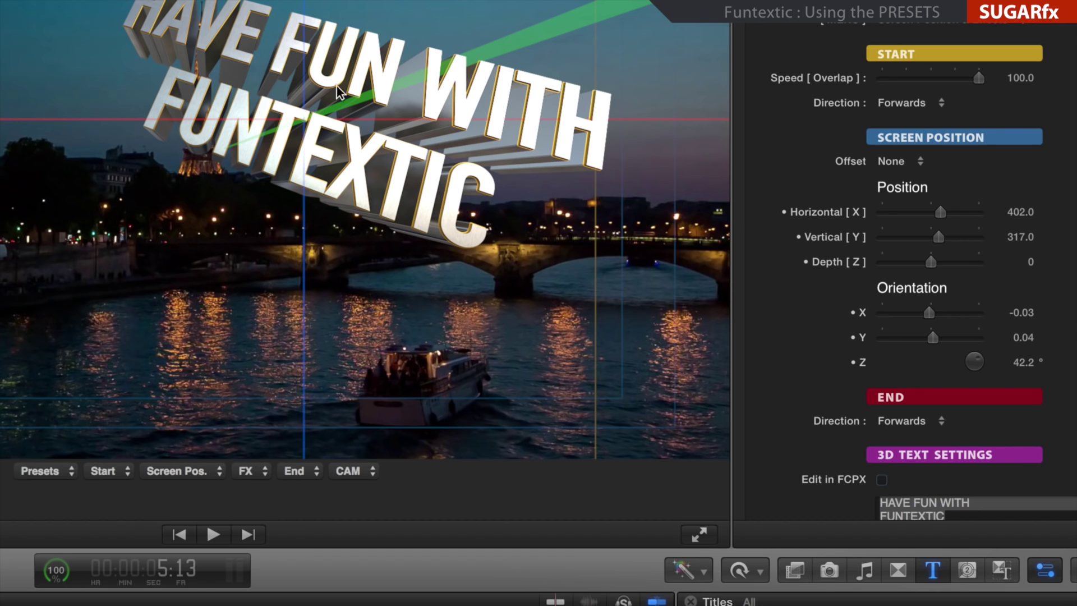
{"action": "left_click", "coordinate": [178, 474]}
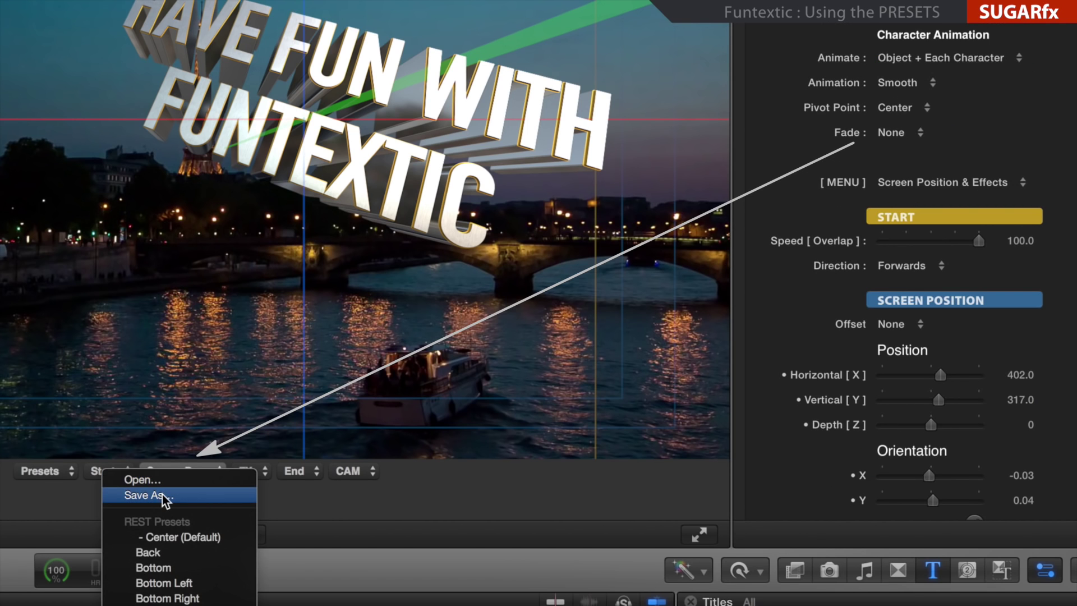